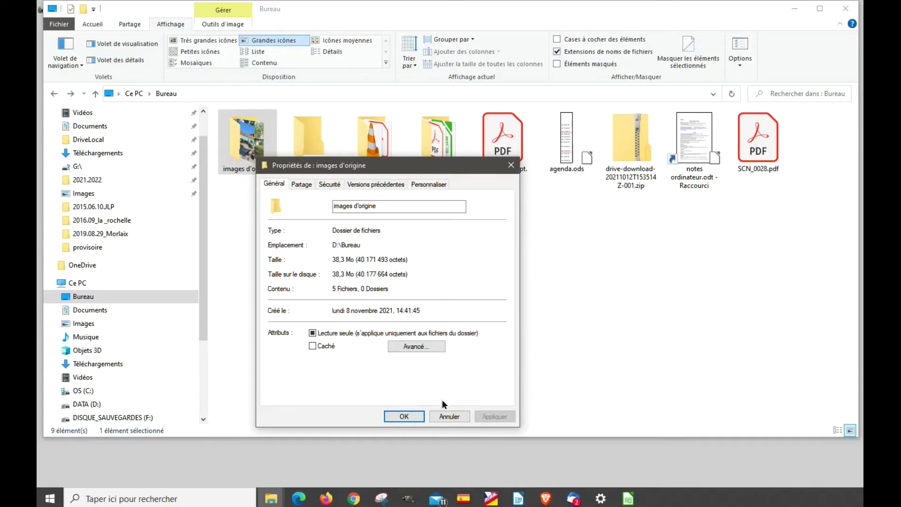
# Close the folder's properties and check the summary details of the images d'origine folder
pyautogui.click(404, 416)
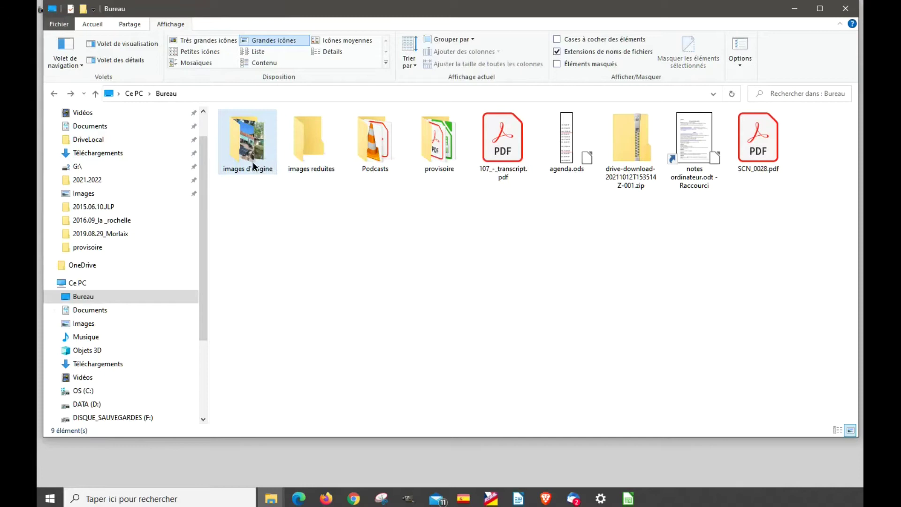
pyautogui.click(249, 210)
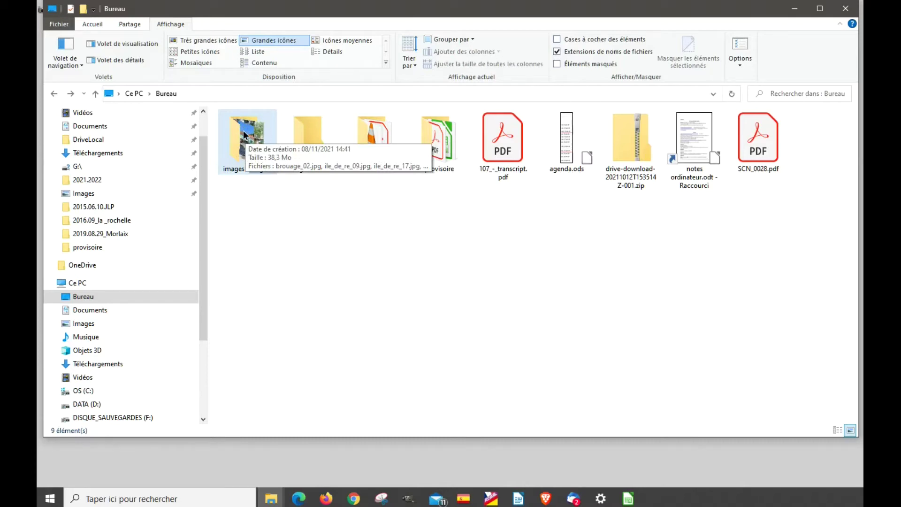
pyautogui.moveTo(292, 137)
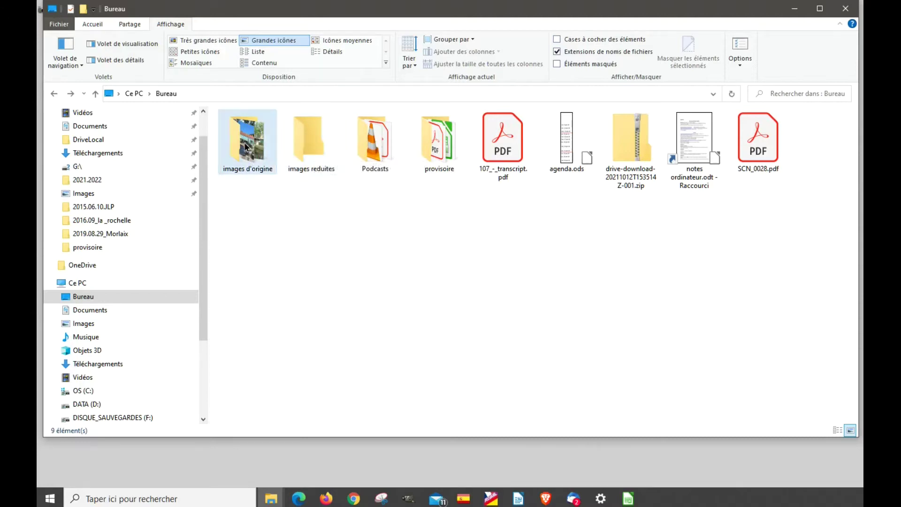
pyautogui.moveTo(244, 150)
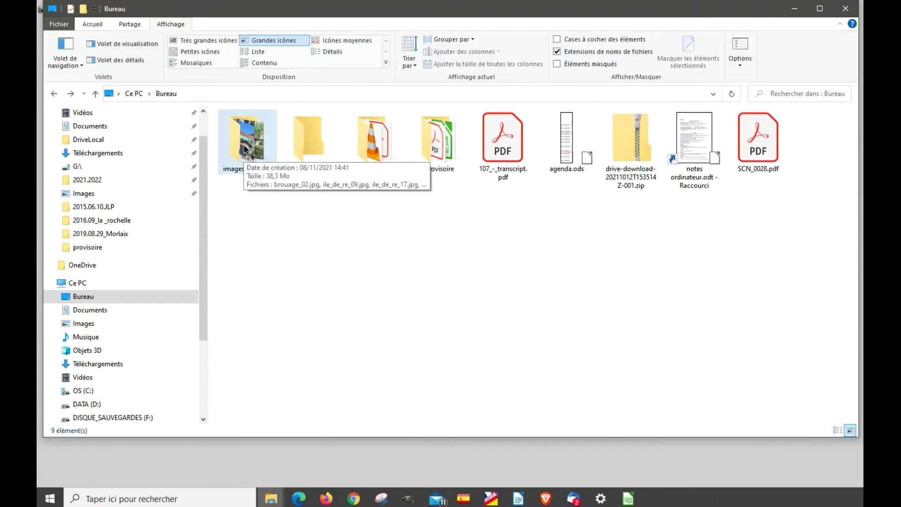
# Look for Paint among the Windows accessories in the list of installed programs, then return to the folder window
pyautogui.click(50, 500)
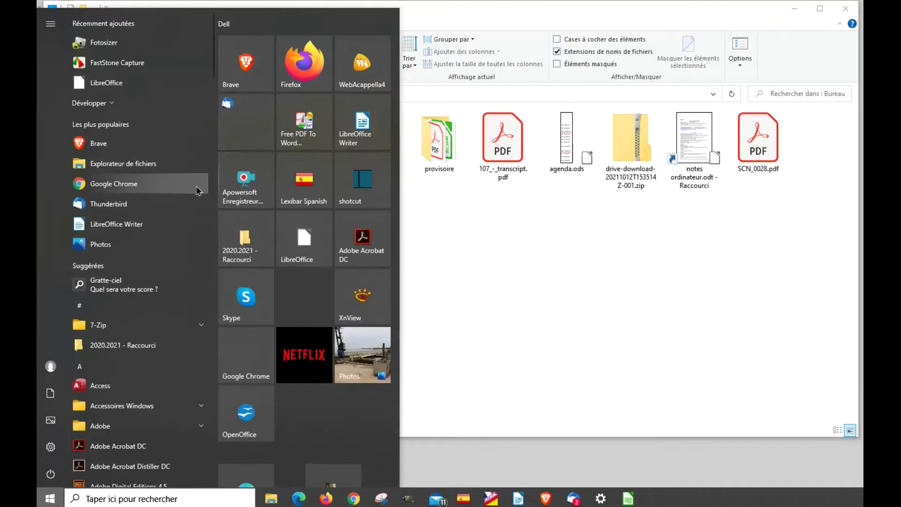
pyautogui.scroll(-4, 199, 188)
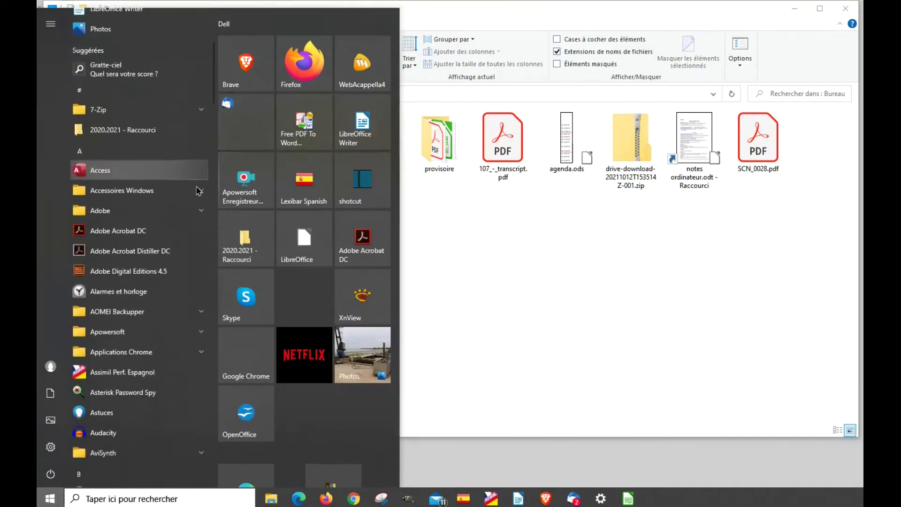
pyautogui.click(111, 190)
pyautogui.scroll(-2, 111, 289)
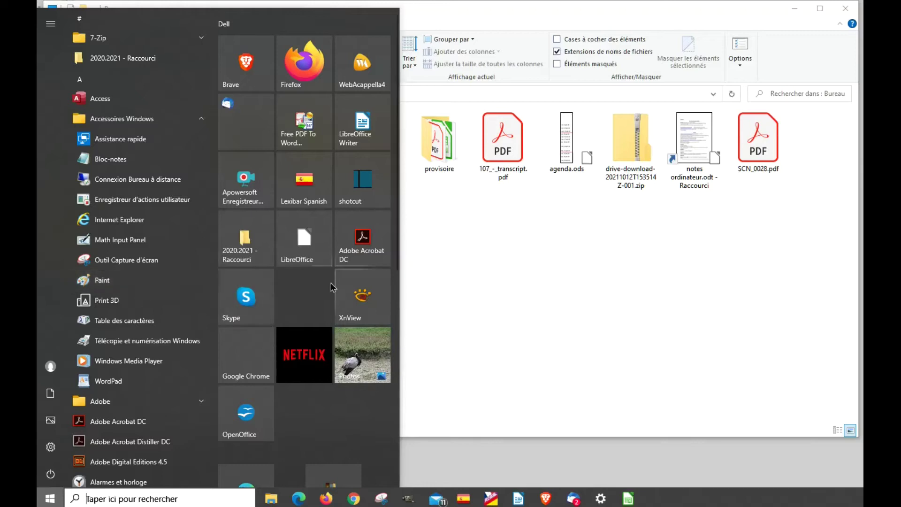
pyautogui.click(429, 280)
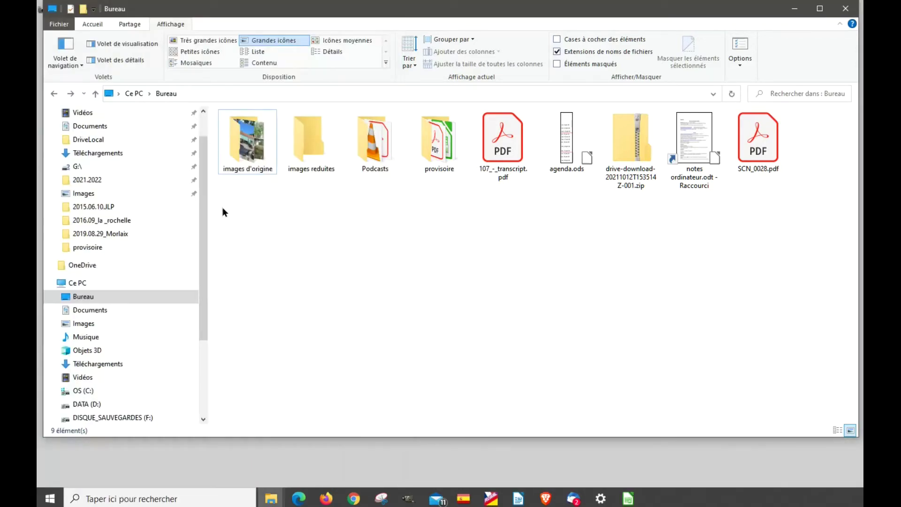
# Open brouage_02.jpg from the images d'origine folder with Paint
pyautogui.doubleClick(249, 157)
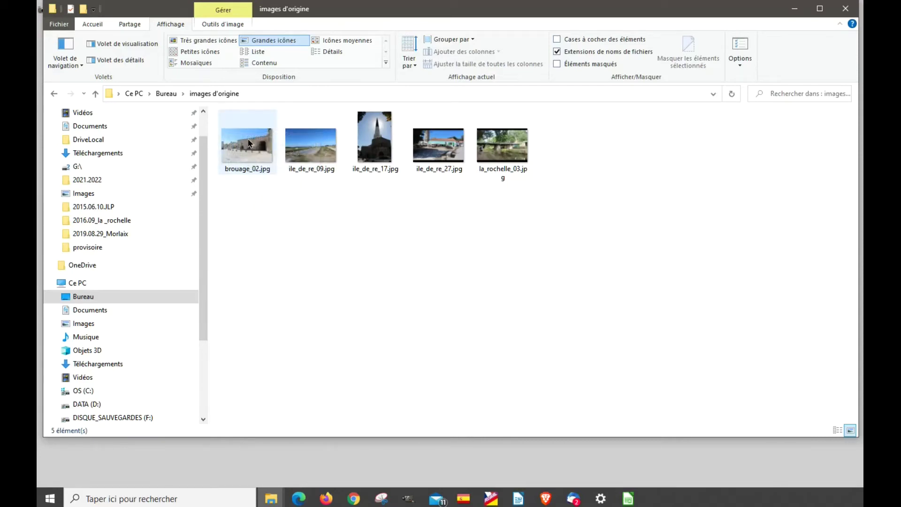
pyautogui.moveTo(249, 146)
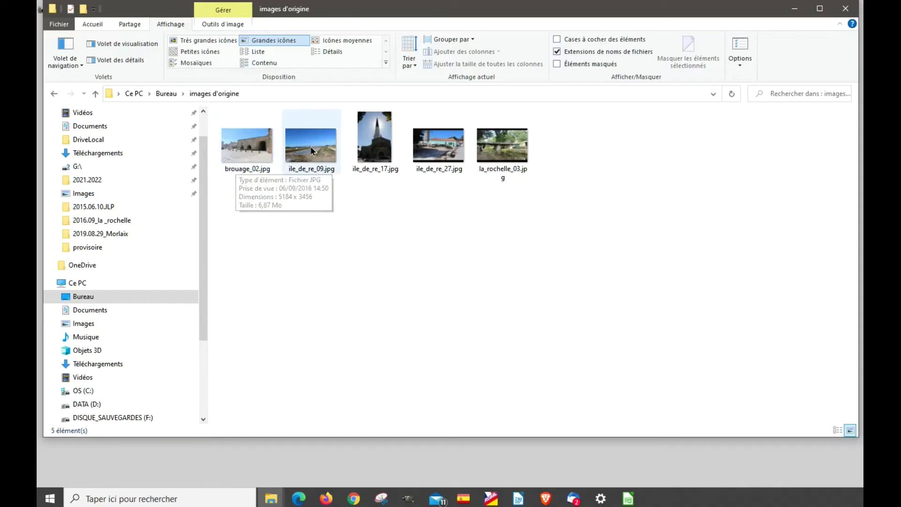
pyautogui.moveTo(311, 149)
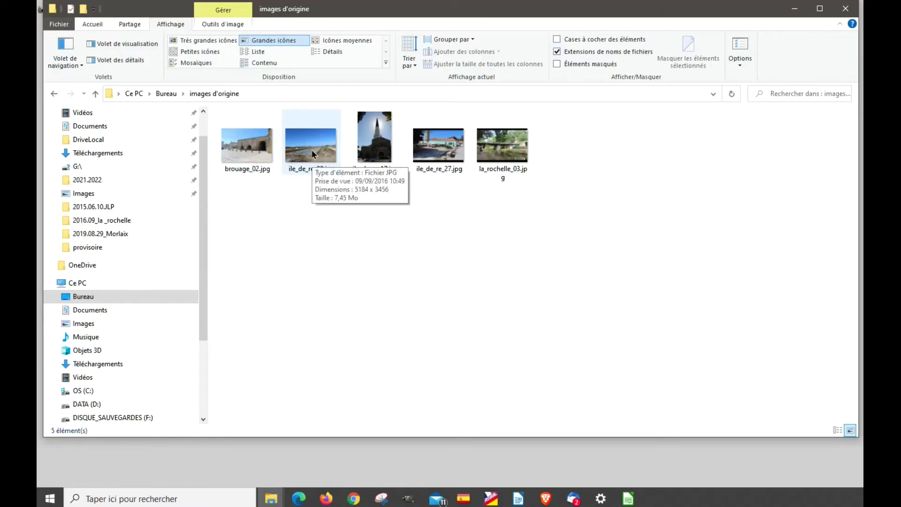
pyautogui.rightClick(249, 150)
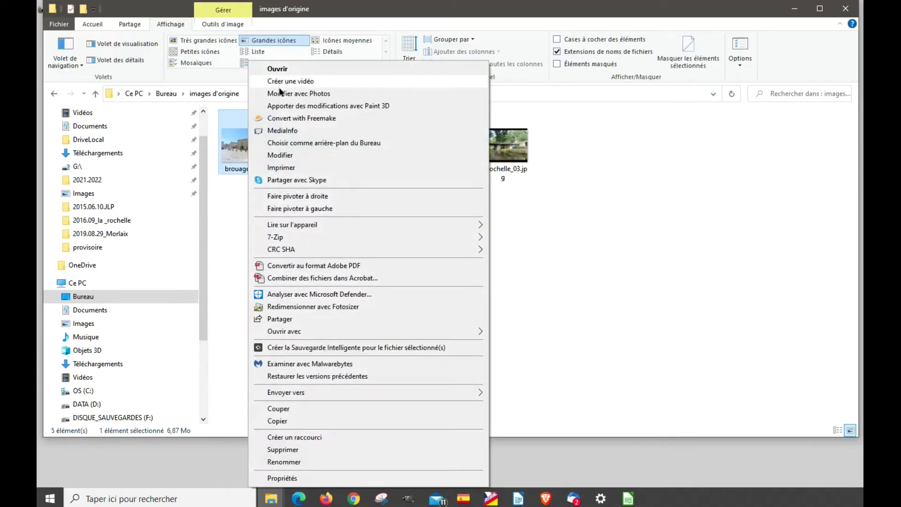
pyautogui.moveTo(312, 331)
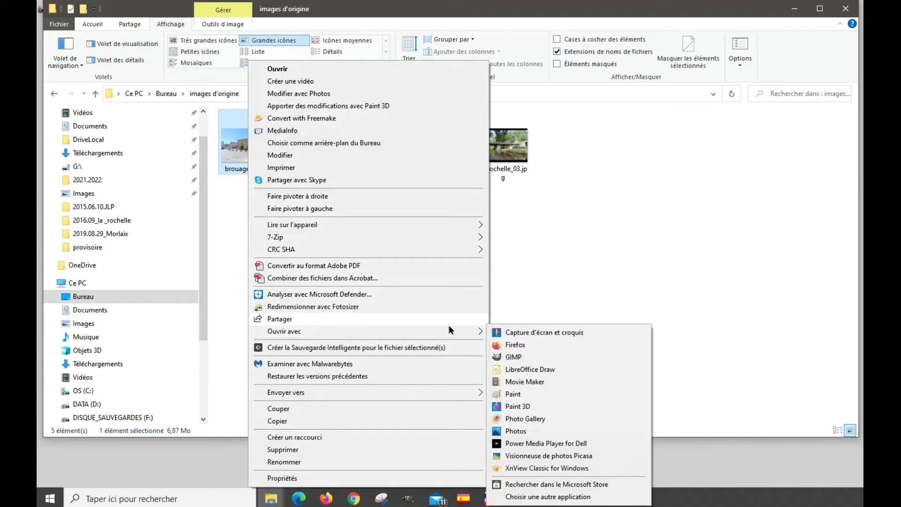
pyautogui.click(514, 395)
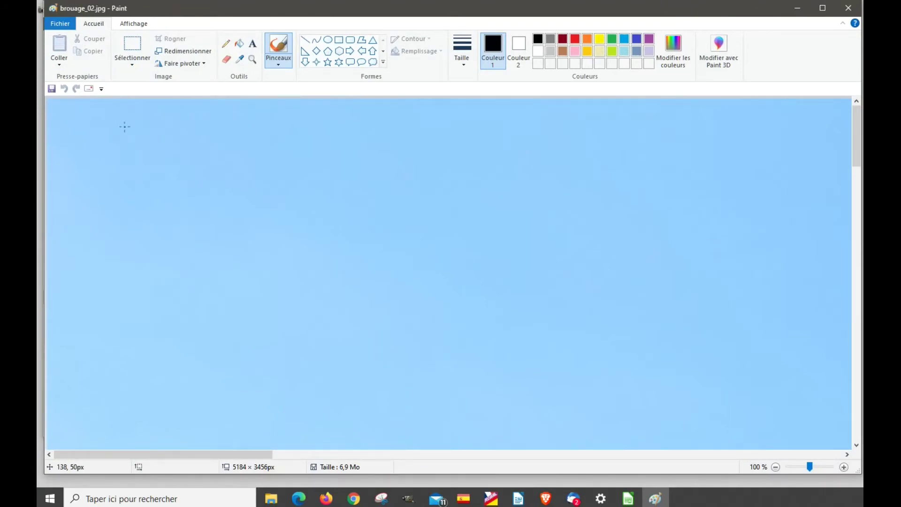
# Resize the whole photo to 1000 pixels horizontally, keeping its proportions
pyautogui.click(139, 24)
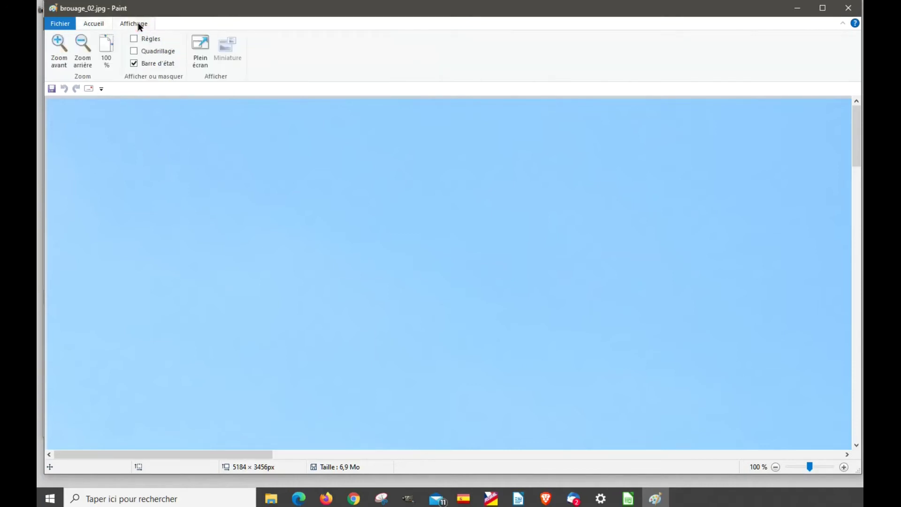
pyautogui.click(84, 43)
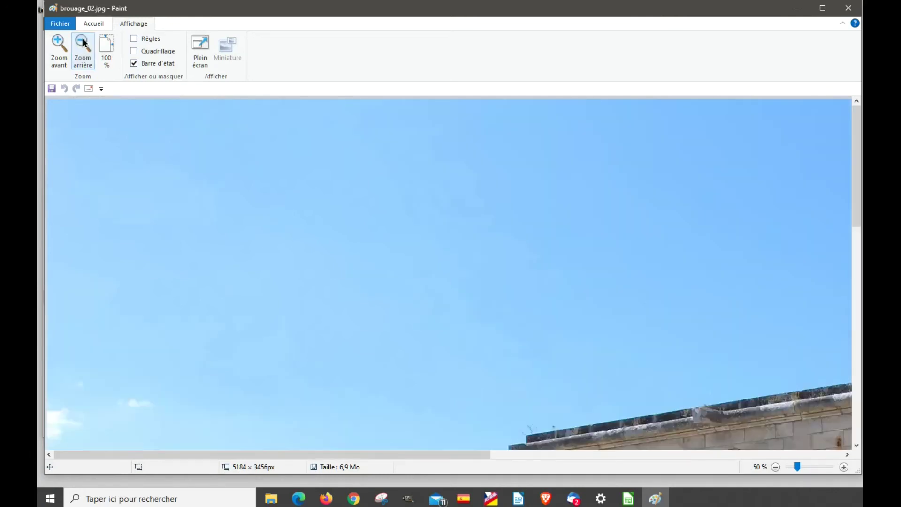
pyautogui.click(84, 43)
pyautogui.click(84, 43)
pyautogui.click(84, 43)
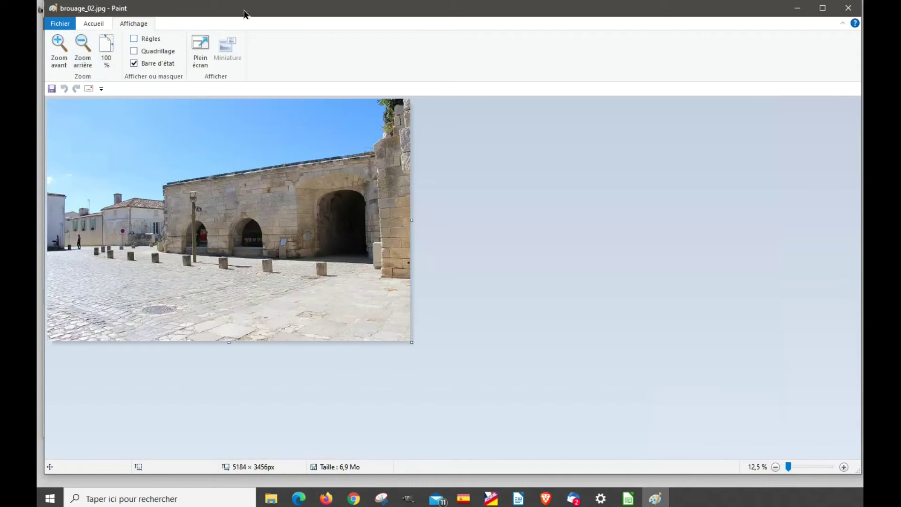
pyautogui.click(336, 2)
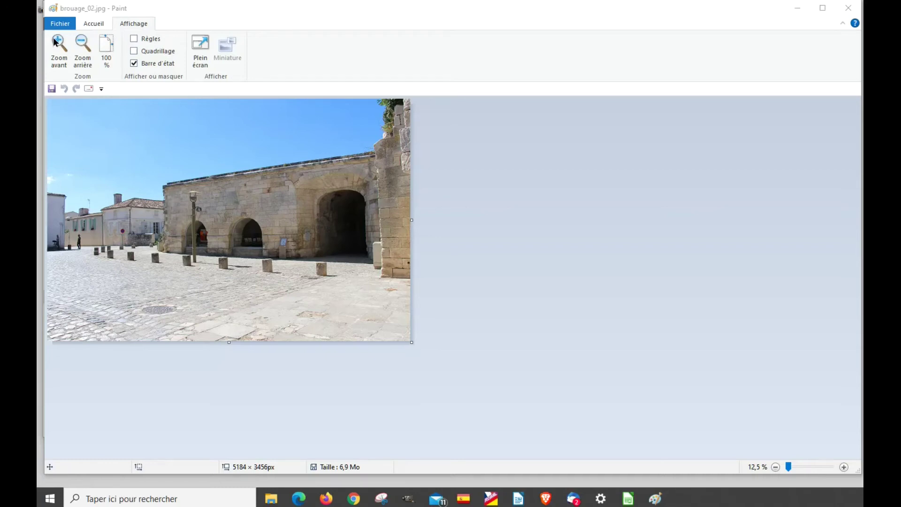
pyautogui.click(97, 24)
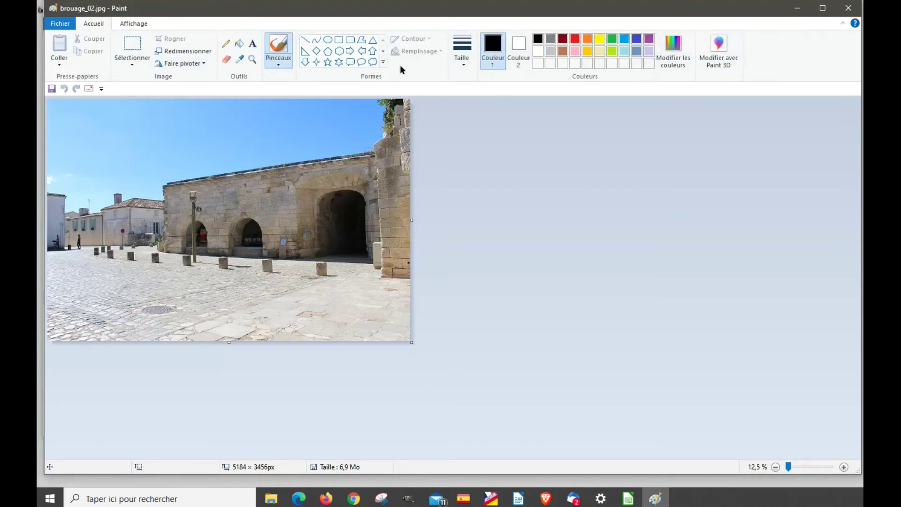
pyautogui.click(183, 51)
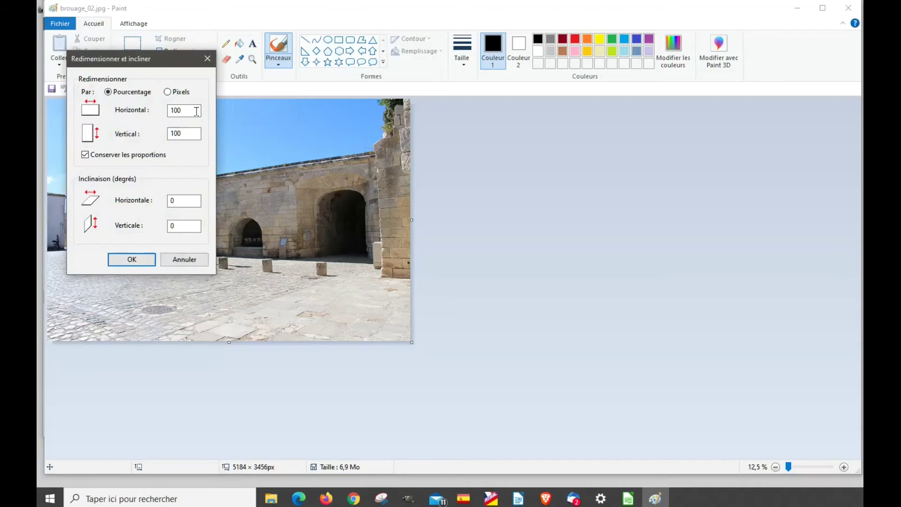
pyautogui.moveTo(191, 110); pyautogui.dragTo(165, 110)
pyautogui.click(168, 91)
pyautogui.click(183, 135)
pyautogui.click(190, 133)
pyautogui.click(186, 109)
pyautogui.doubleClick(186, 109)
pyautogui.write('1000')
pyautogui.click(131, 261)
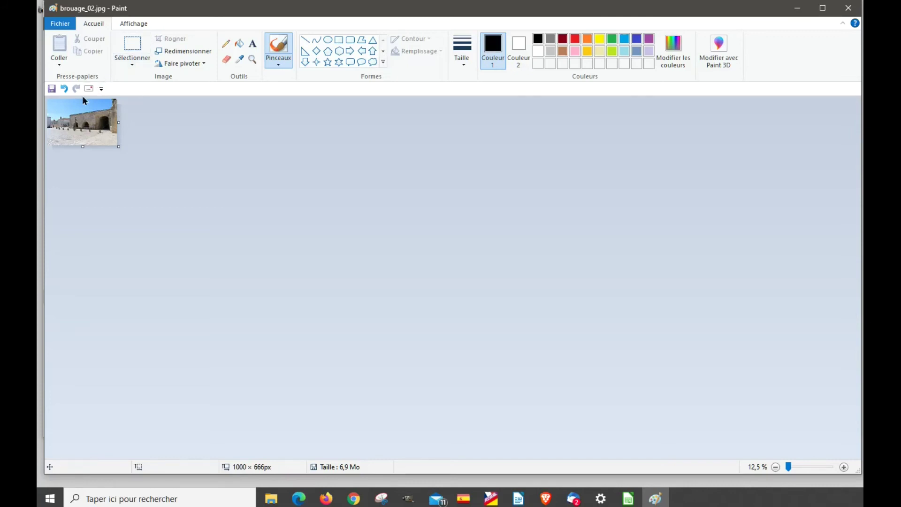
# Examine the resized photo's sharpness at zoom levels up to 200 %, ending at 50 %
pyautogui.click(137, 24)
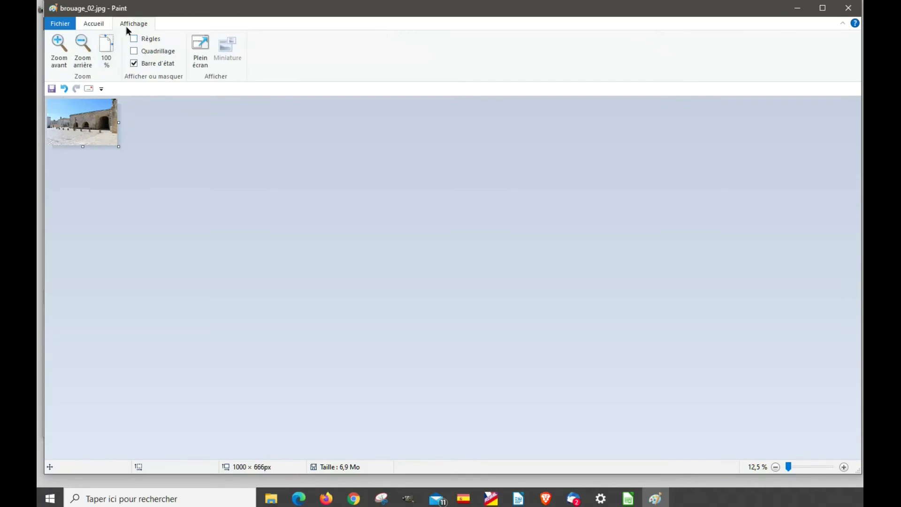
pyautogui.click(59, 43)
pyautogui.click(59, 43)
pyautogui.click(59, 44)
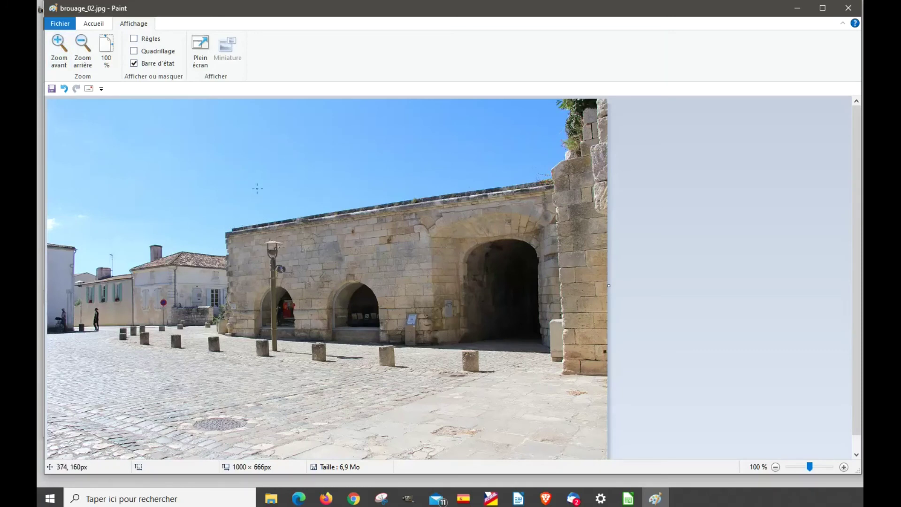
pyautogui.click(59, 44)
pyautogui.scroll(-2, 469, 310)
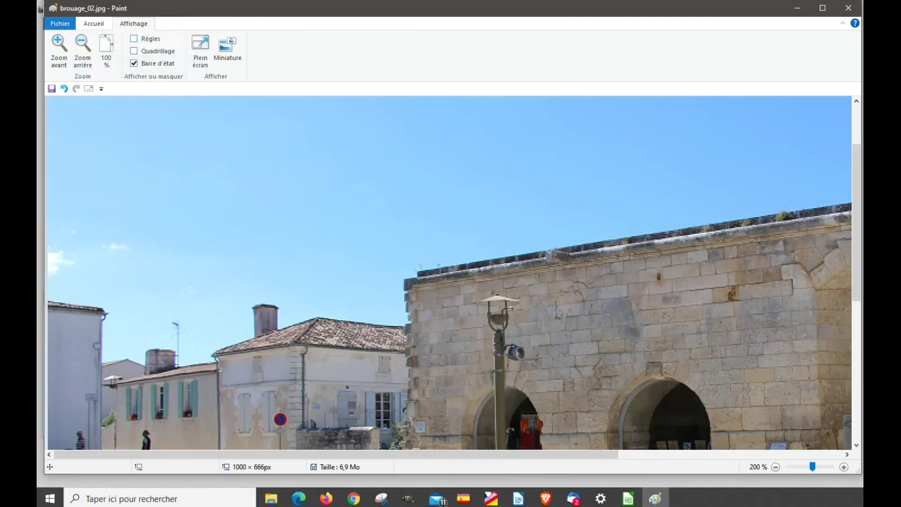
pyautogui.click(81, 44)
pyautogui.click(82, 44)
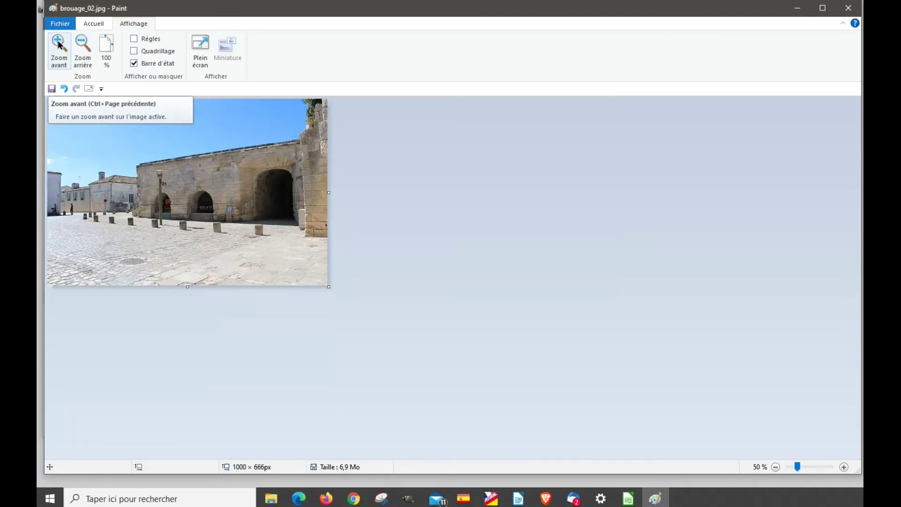
# Save the resized photo as a JPEG named brouage_02_reduit.jpg in the images reduites folder on Bureau
pyautogui.click(60, 24)
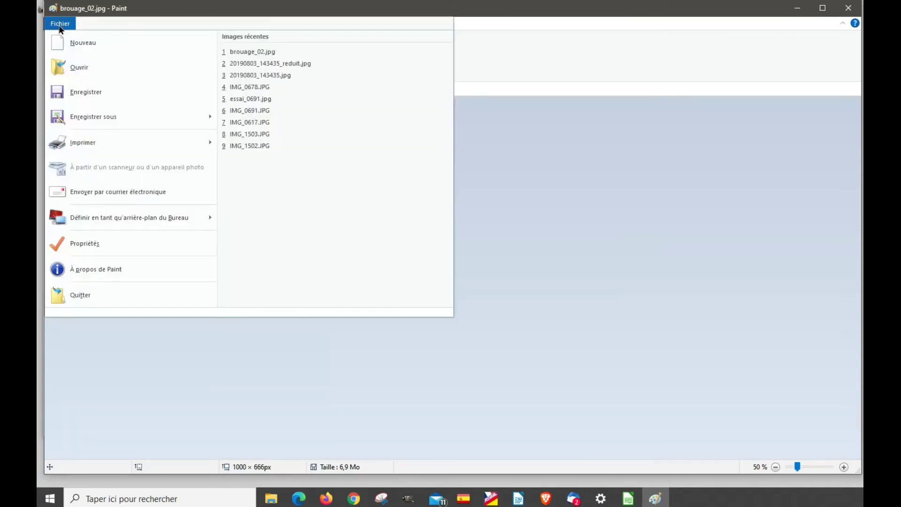
pyautogui.click(97, 116)
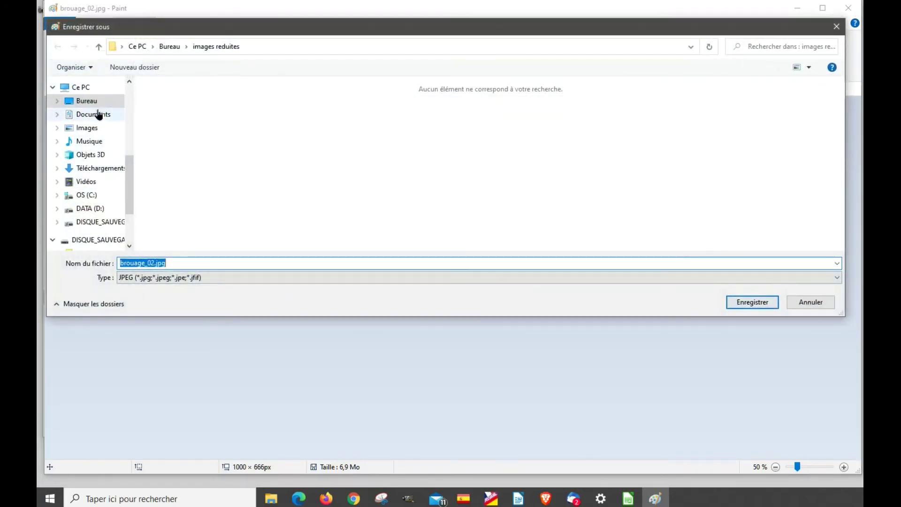
pyautogui.click(84, 100)
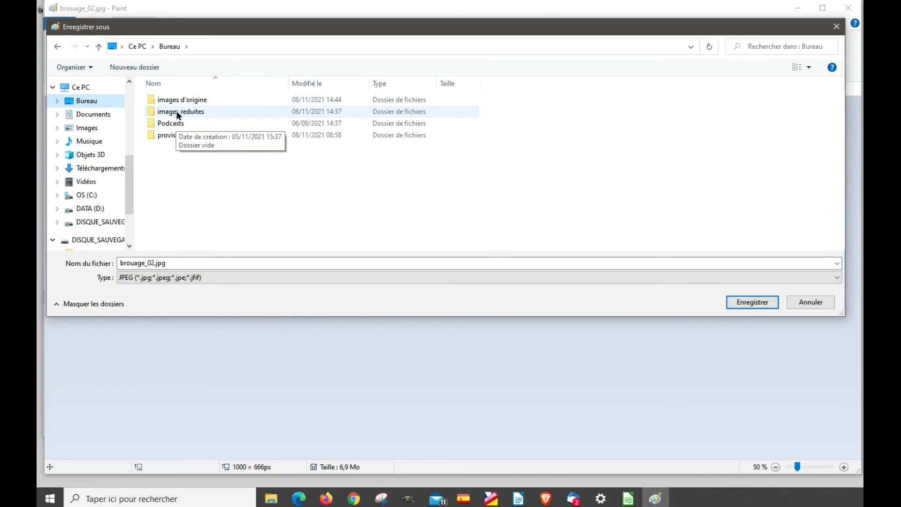
pyautogui.doubleClick(177, 111)
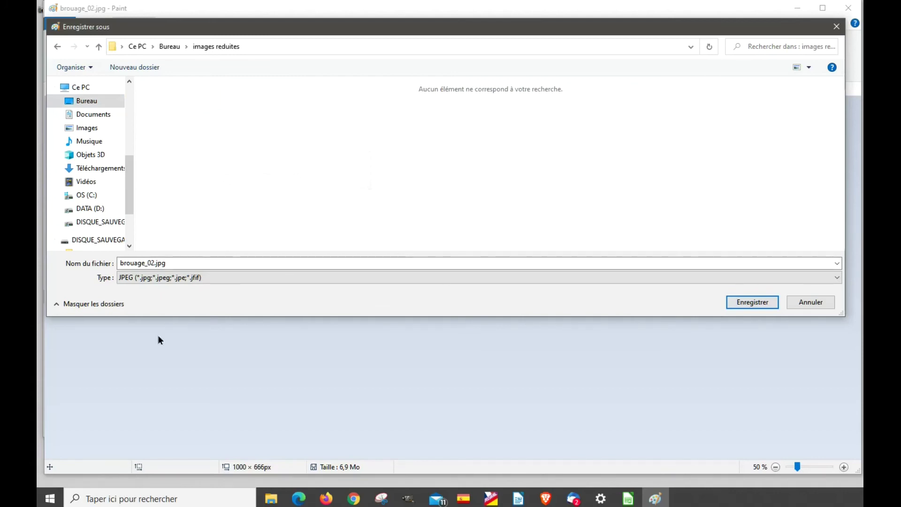
pyautogui.doubleClick(152, 263)
pyautogui.click(152, 263)
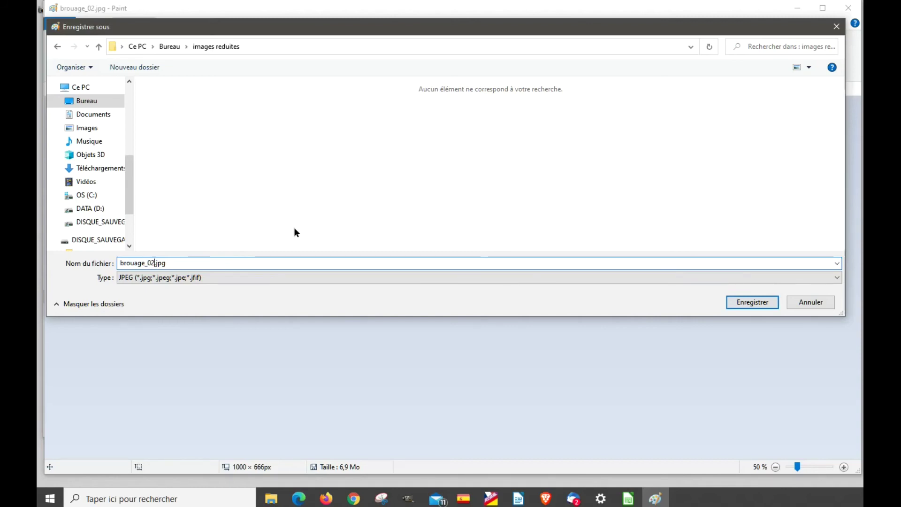
pyautogui.write('_re')
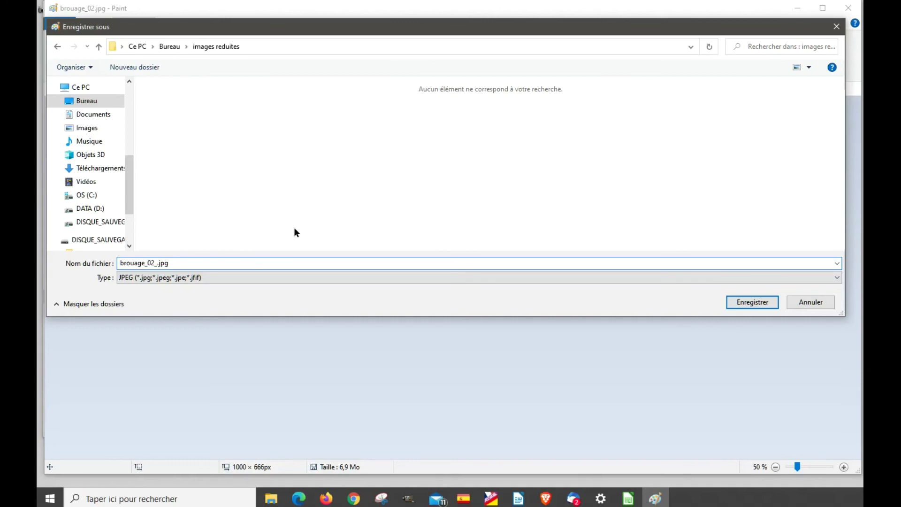
pyautogui.write('duit')
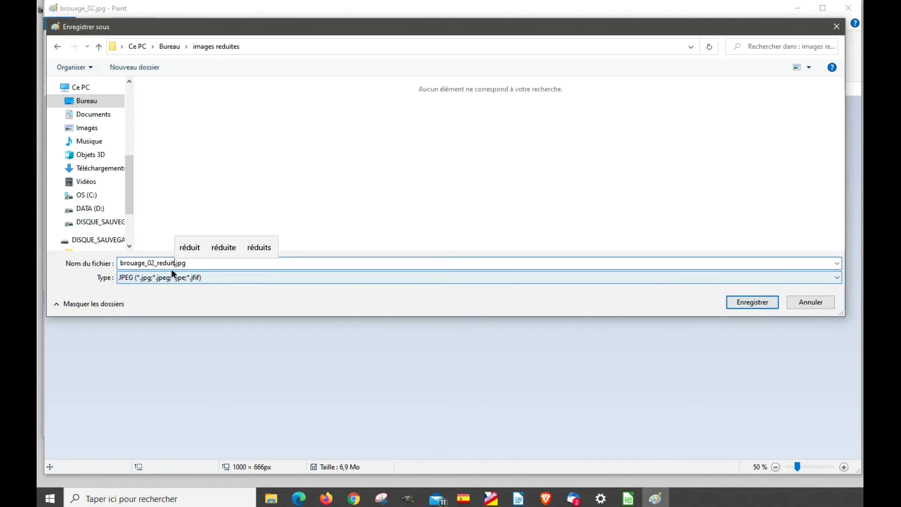
pyautogui.click(750, 302)
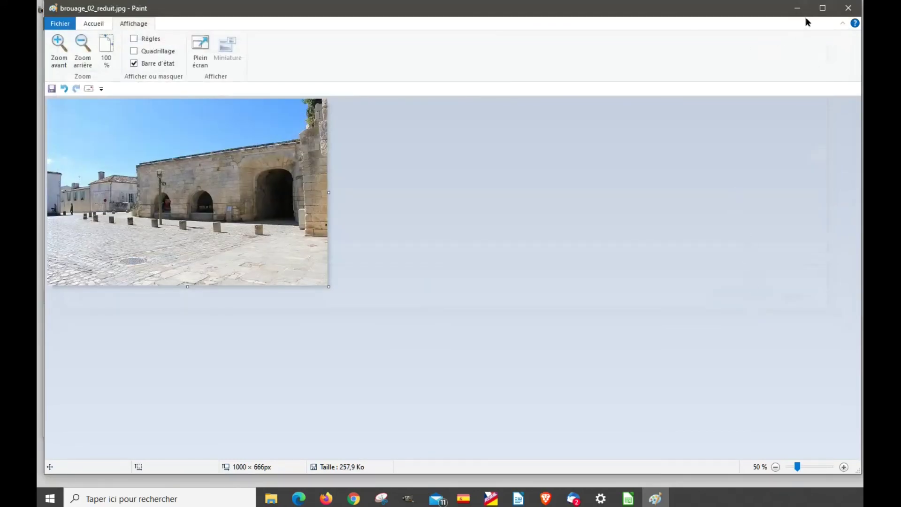
# Switch to File Explorer and check the dimensions and file size of brouage_02_reduit.jpg in the images reduites folder on Bureau
pyautogui.click(797, 8)
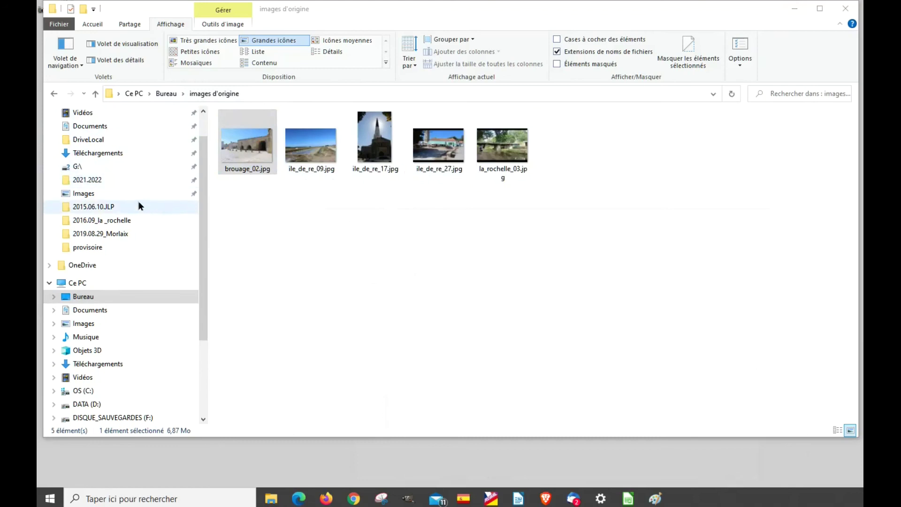
pyautogui.click(170, 93)
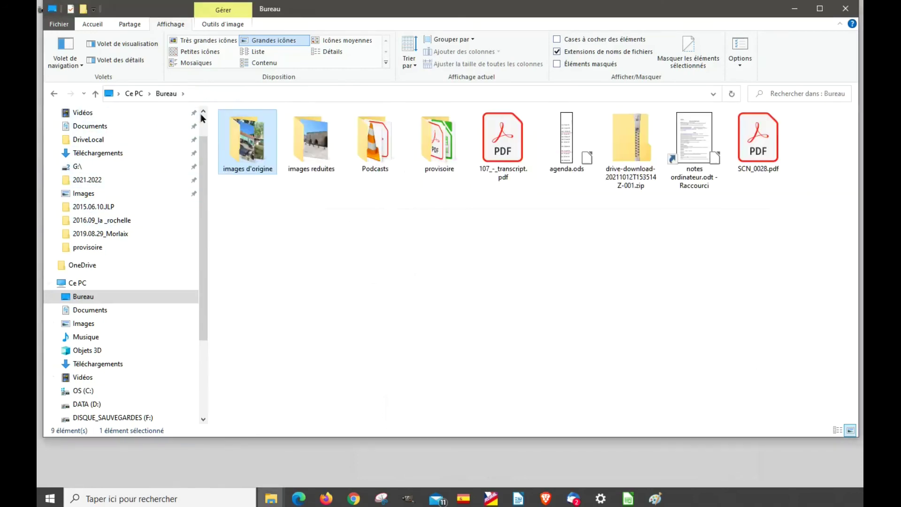
pyautogui.click(310, 151)
pyautogui.doubleClick(311, 148)
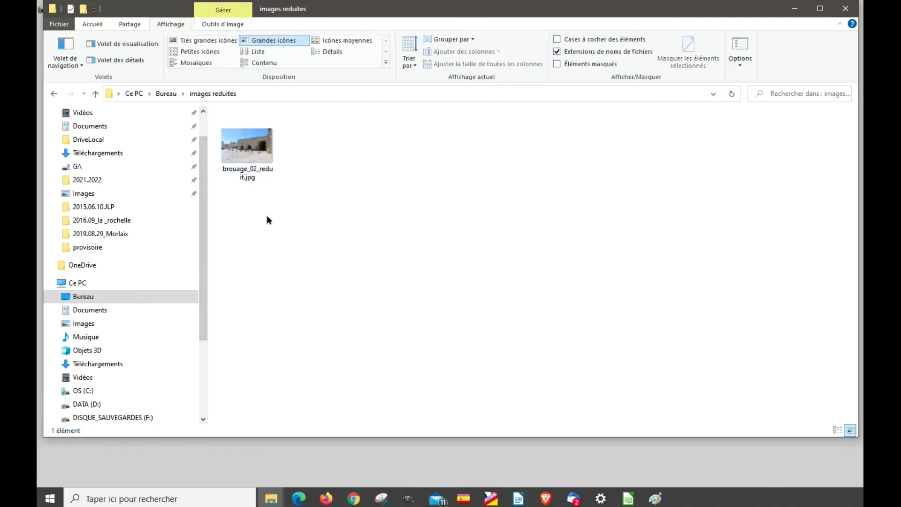
pyautogui.moveTo(250, 151)
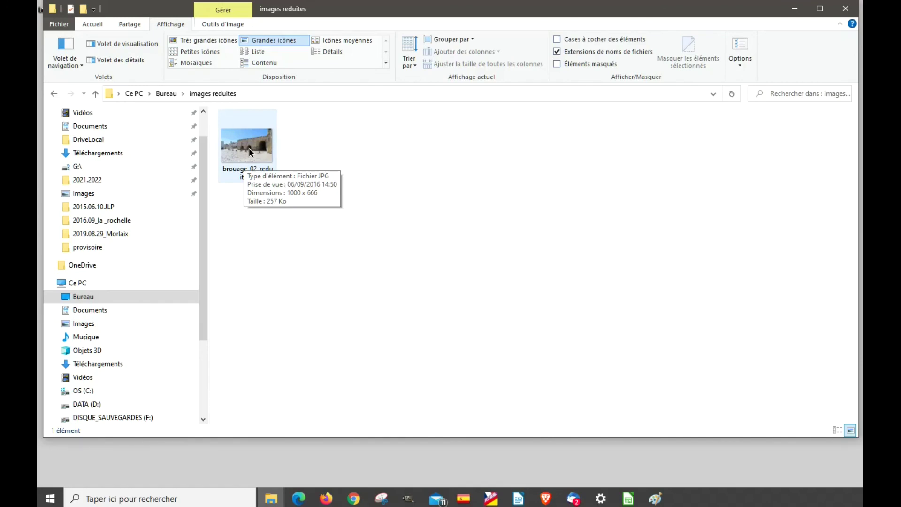
# Return to the images d'origine folder and check the file details of the original photos, including brouage_02.jpg and la_rochelle_03.jpg
pyautogui.click(54, 93)
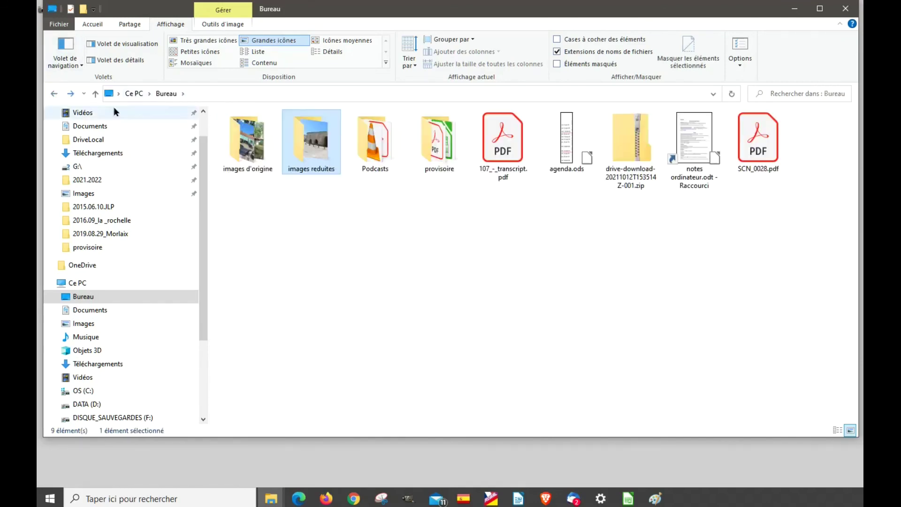
pyautogui.doubleClick(237, 147)
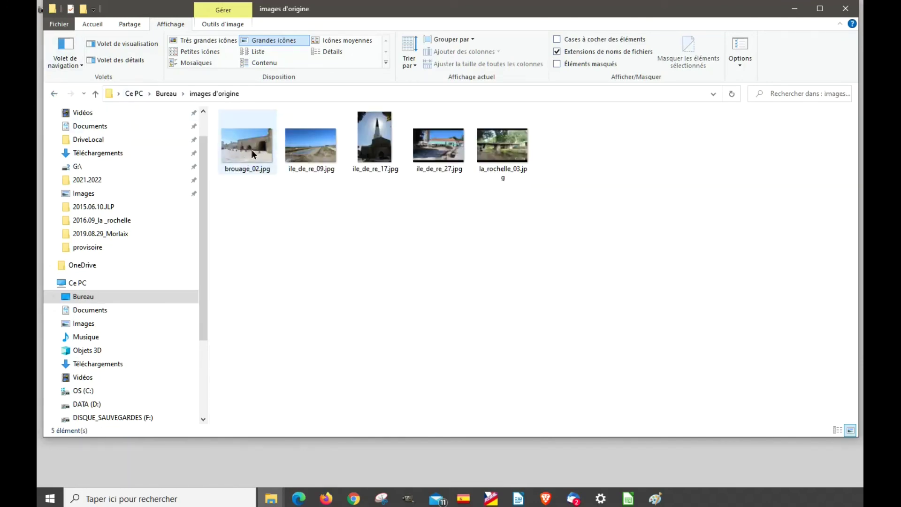
pyautogui.moveTo(252, 154)
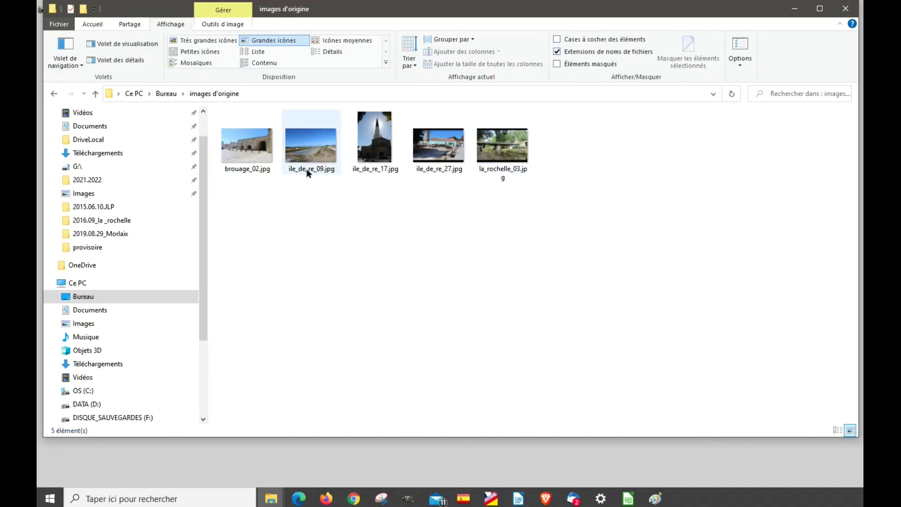
pyautogui.moveTo(308, 174)
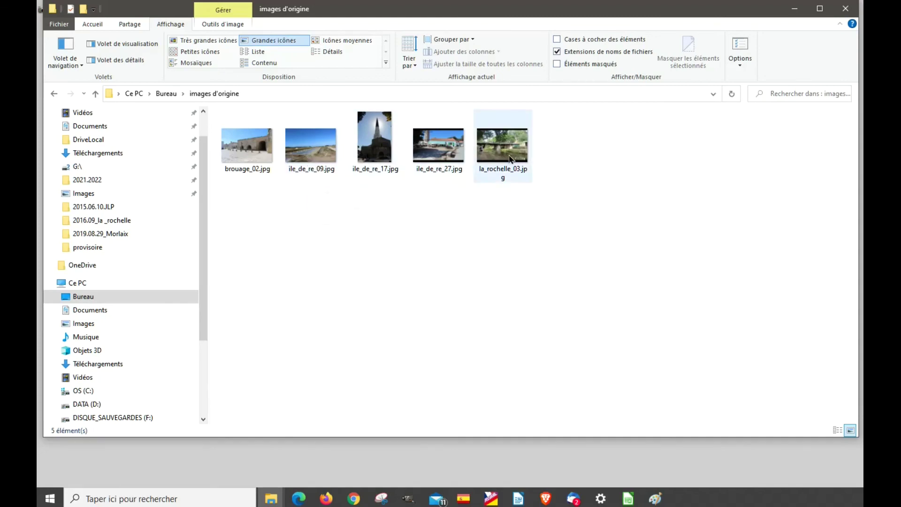
pyautogui.moveTo(513, 159)
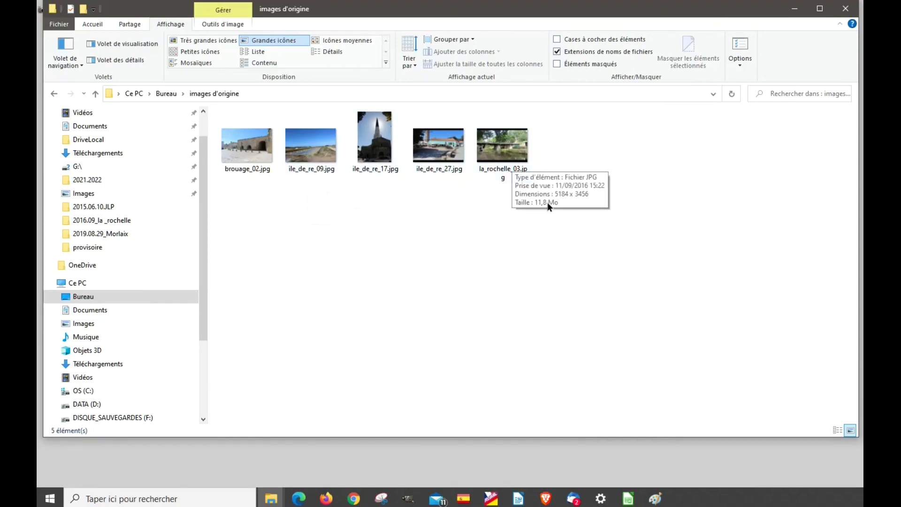